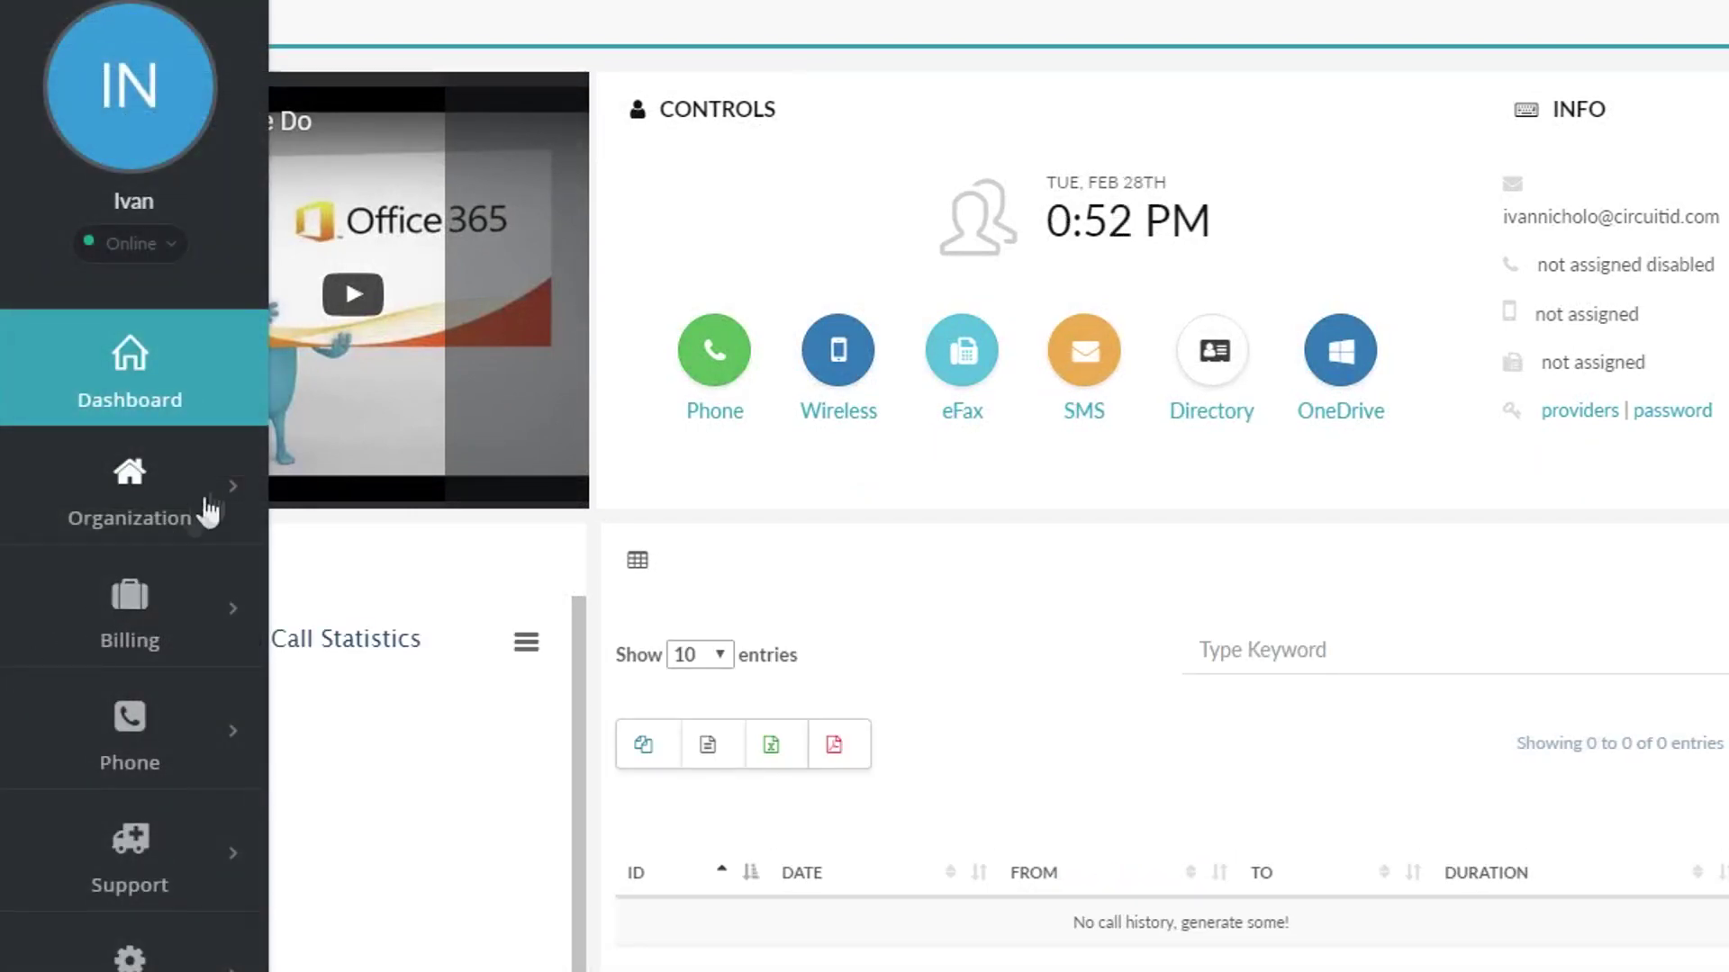
- Open the empty IP Addresses list in mygroup's settings under Organization > Groups
left_click(210, 506)
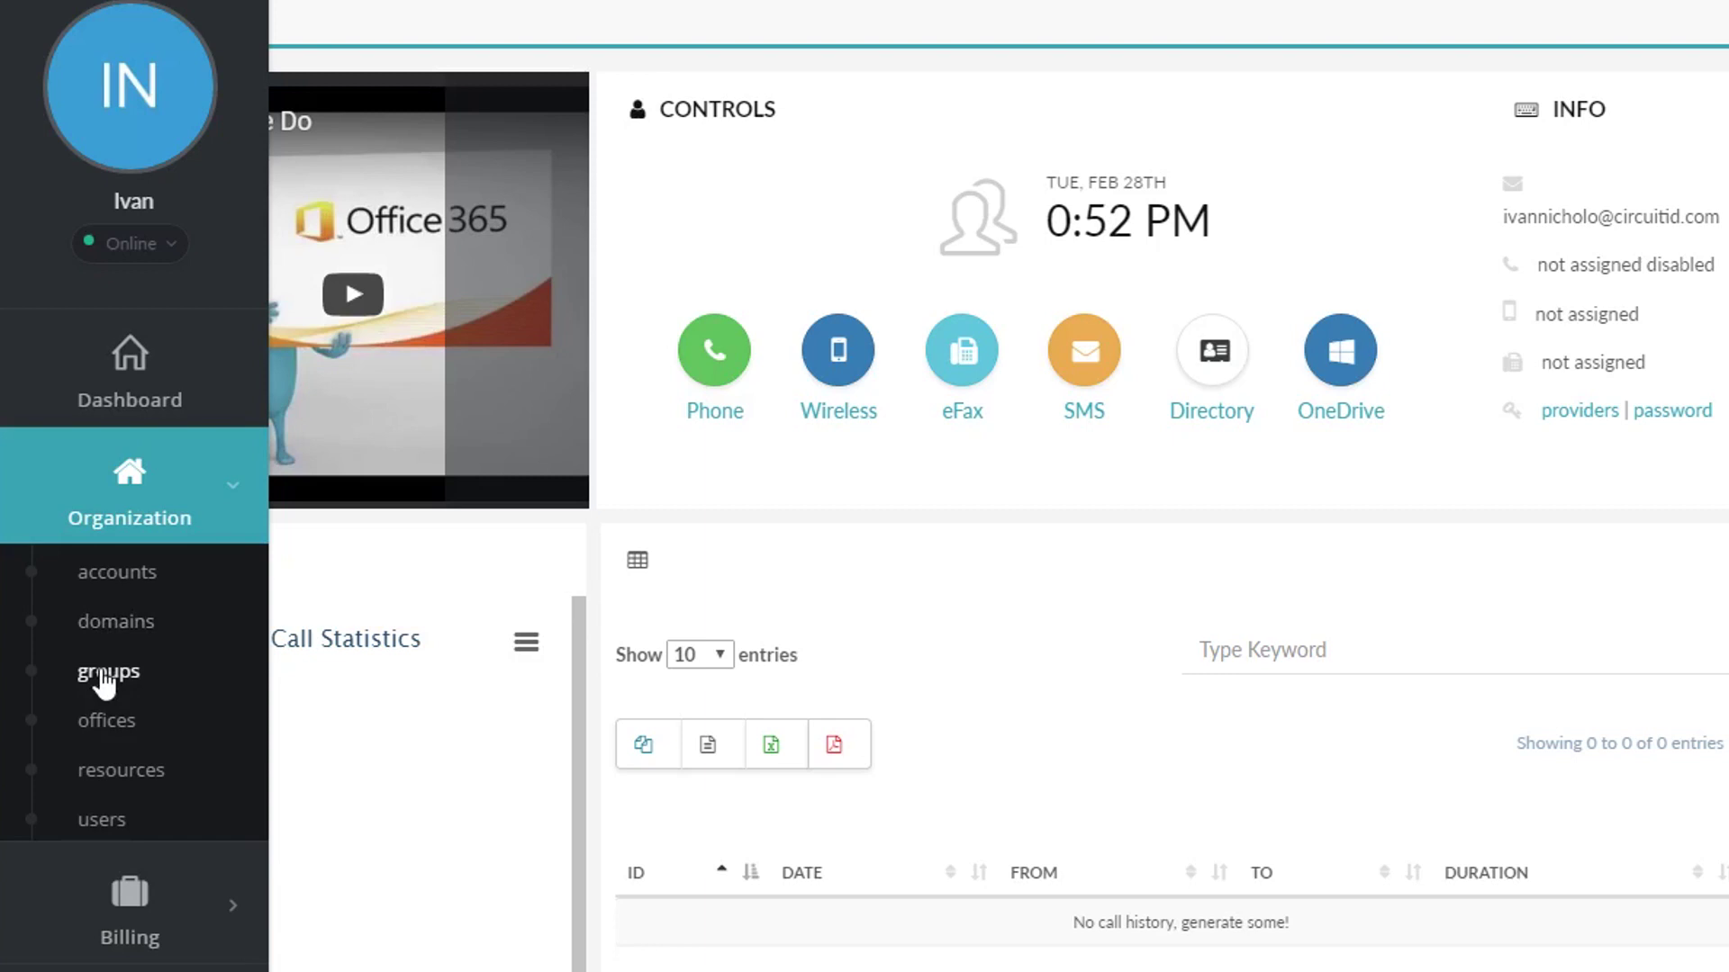
left_click(108, 671)
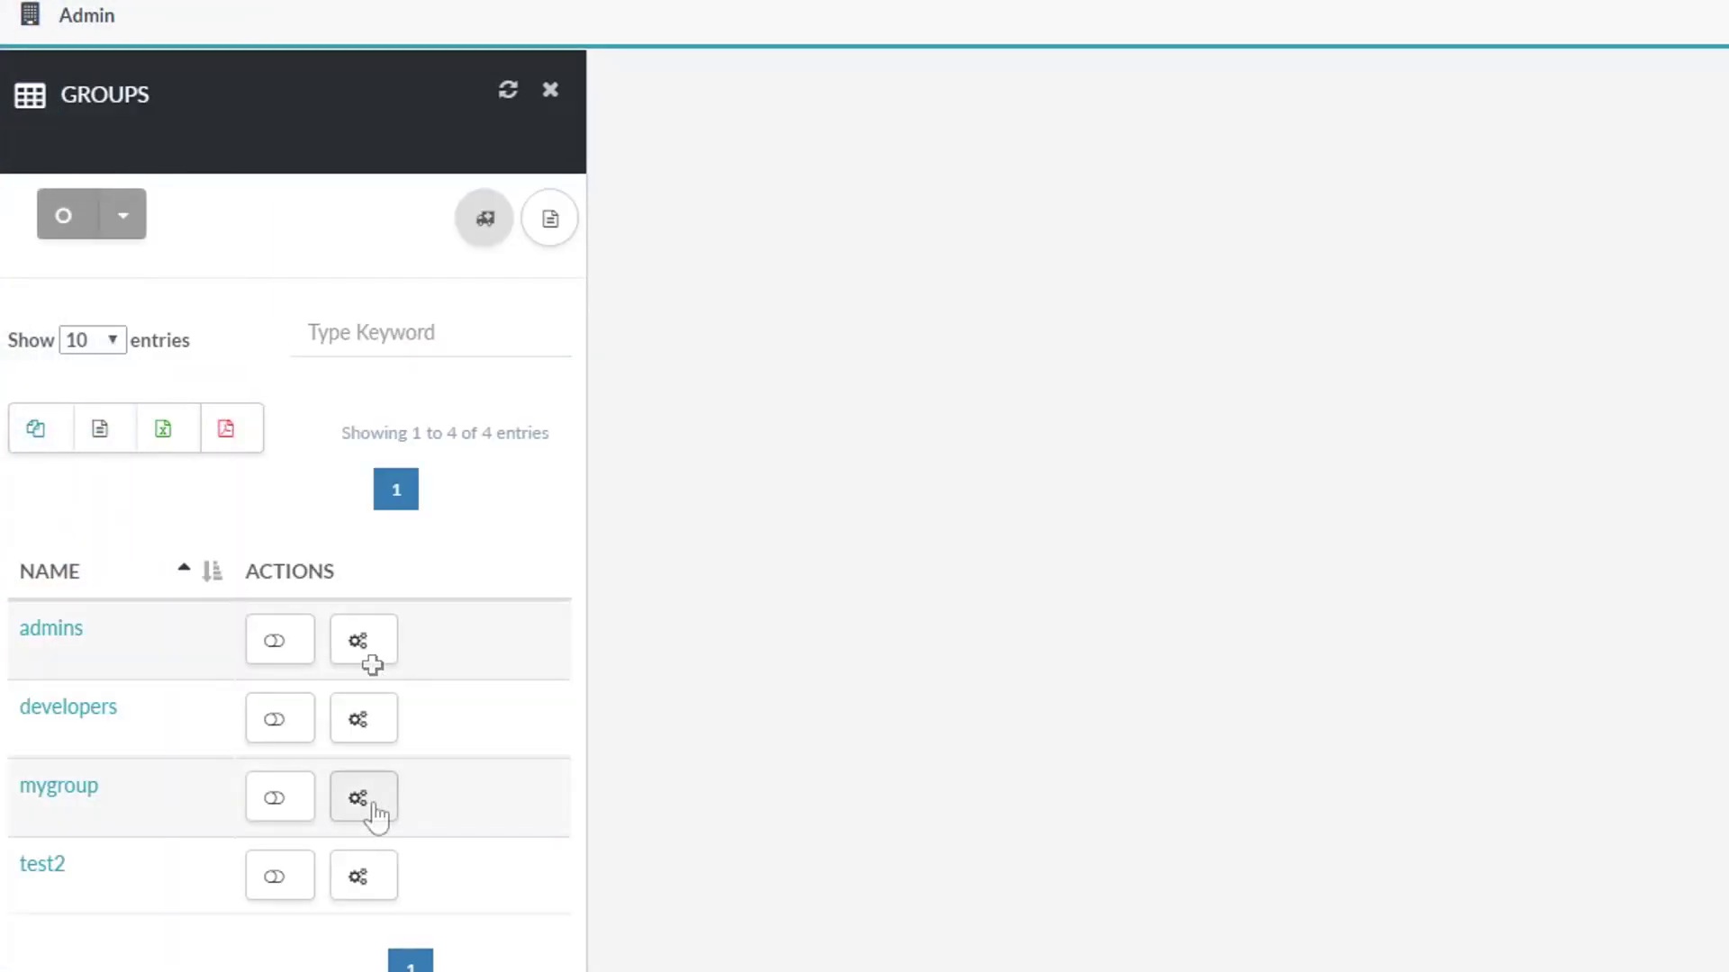
left_click(362, 798)
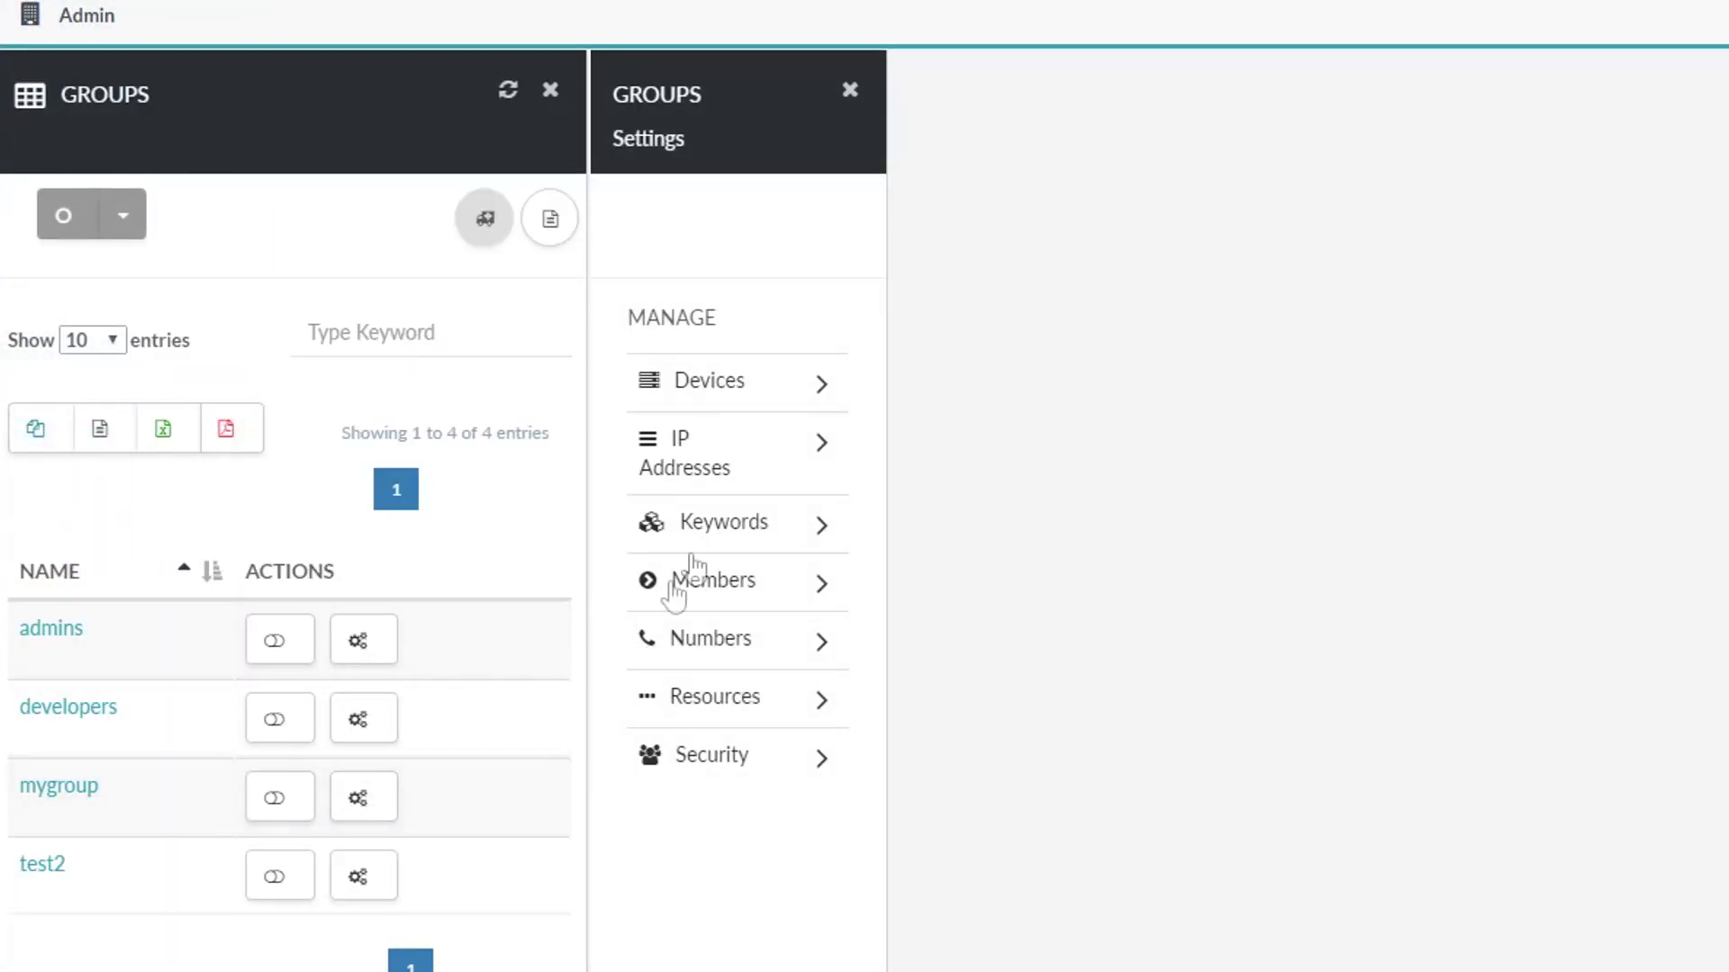
left_click(820, 453)
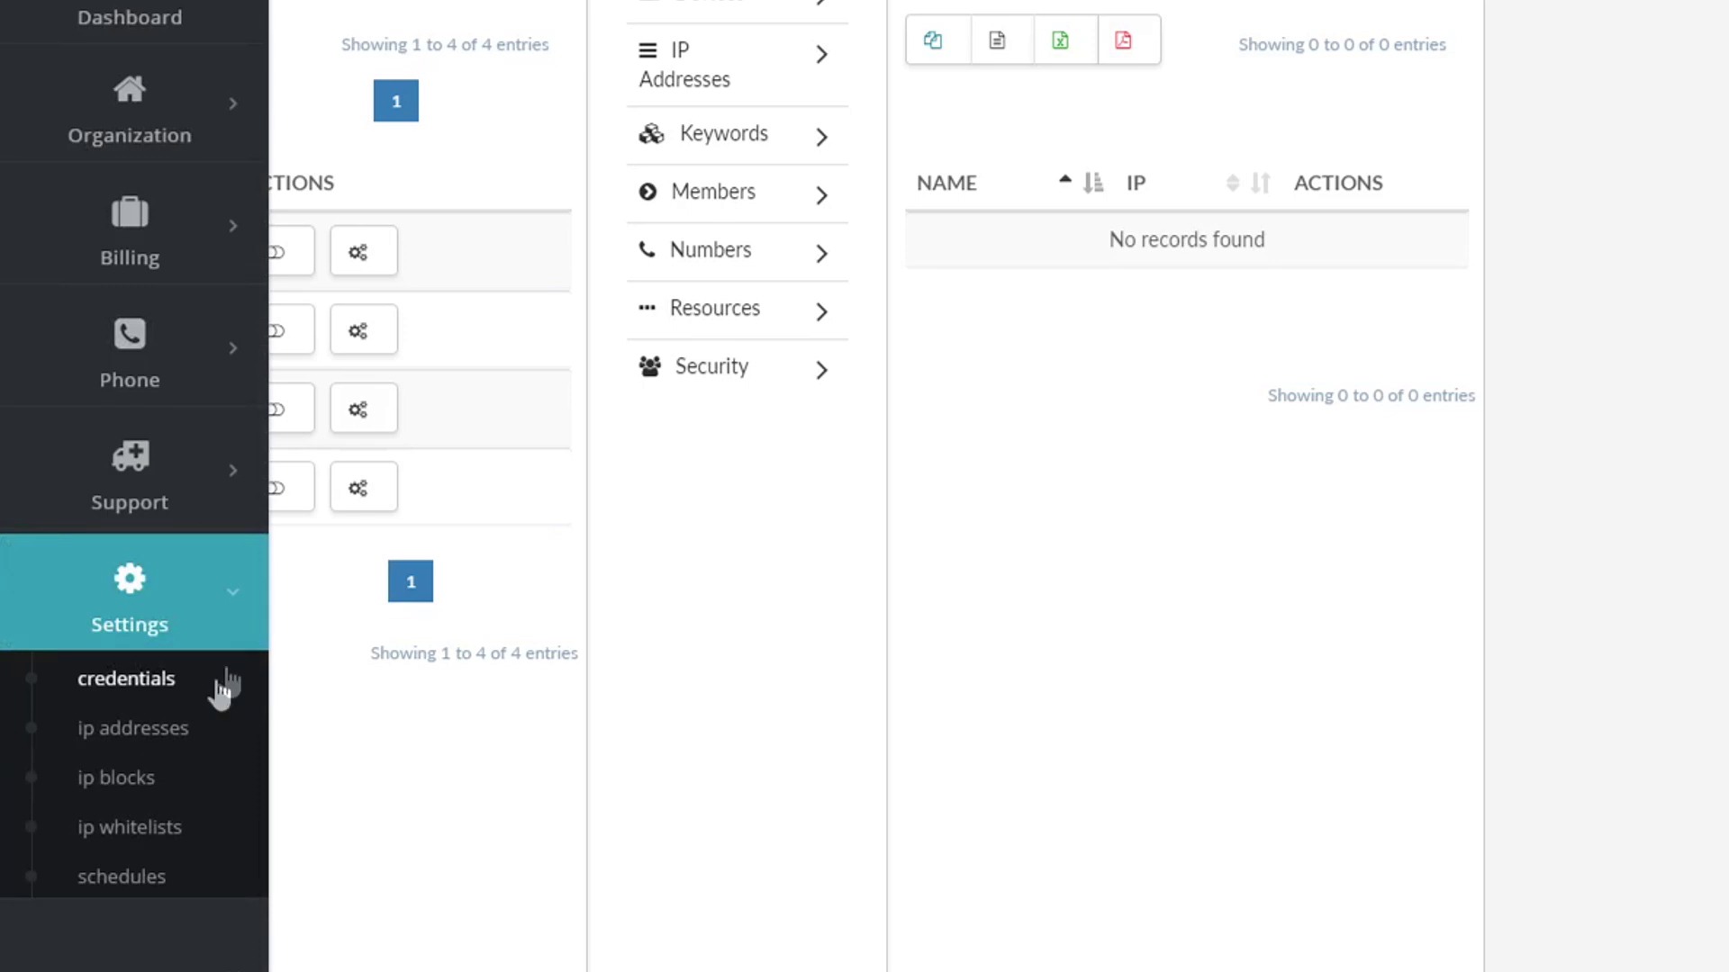
- From the IP whitelists list, start a new whitelist 'My ip whitelist' with group mygroup
left_click(130, 827)
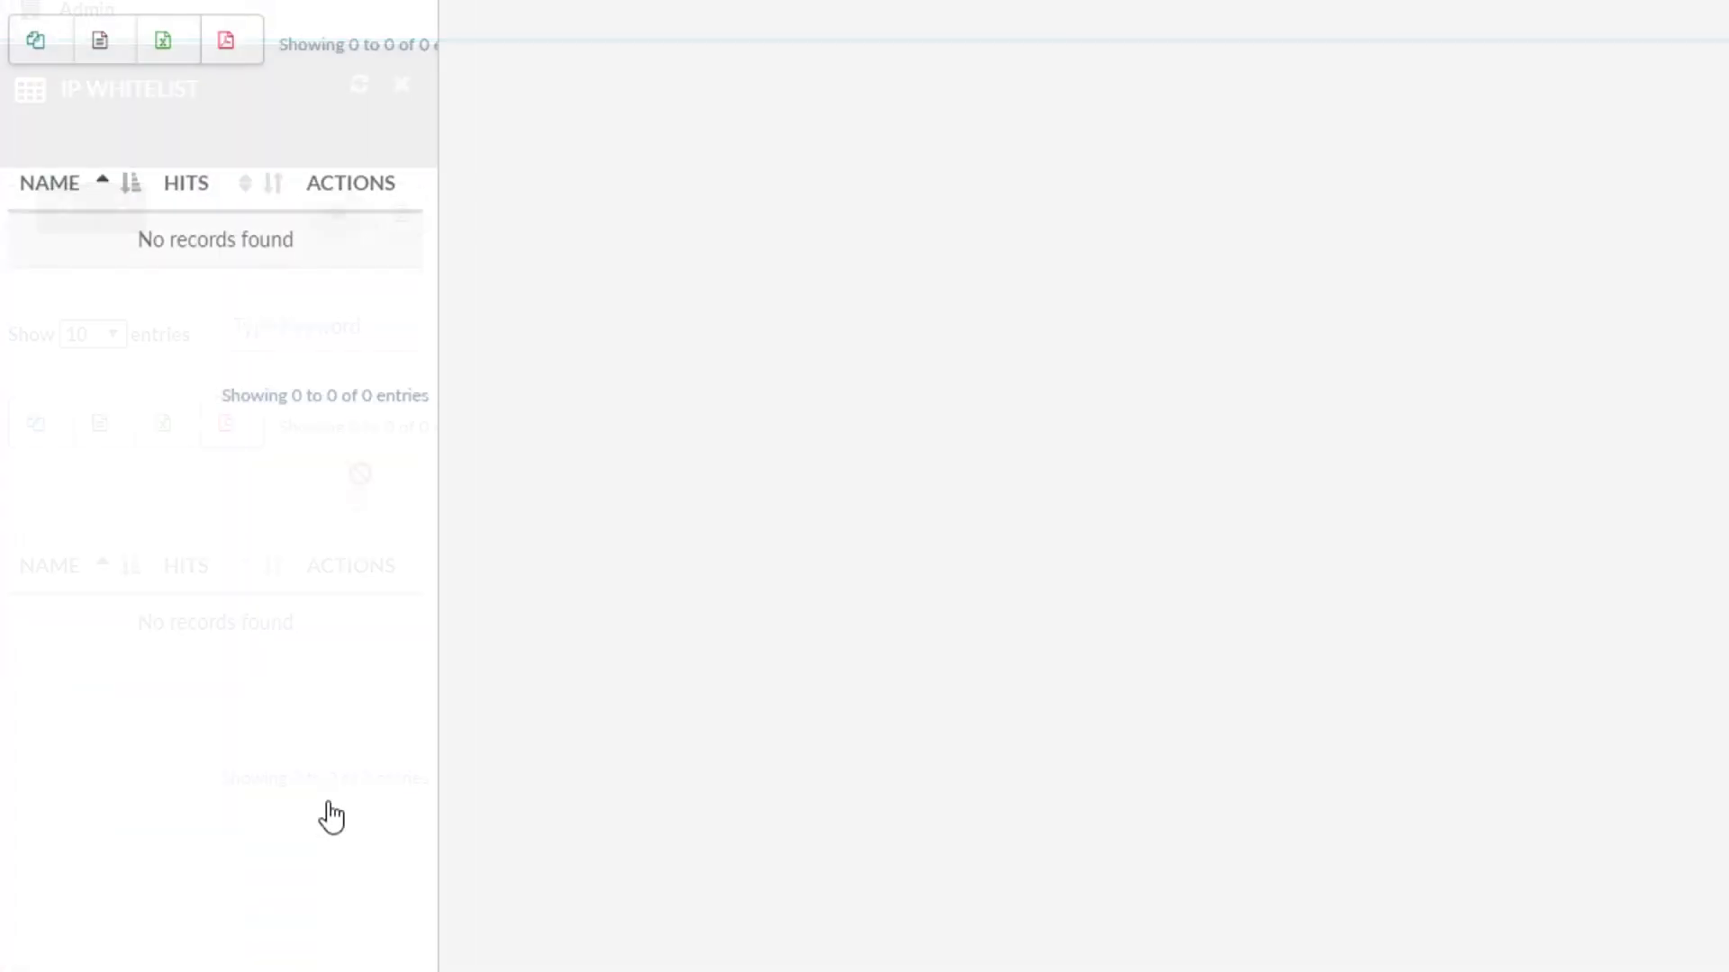
left_click(400, 212)
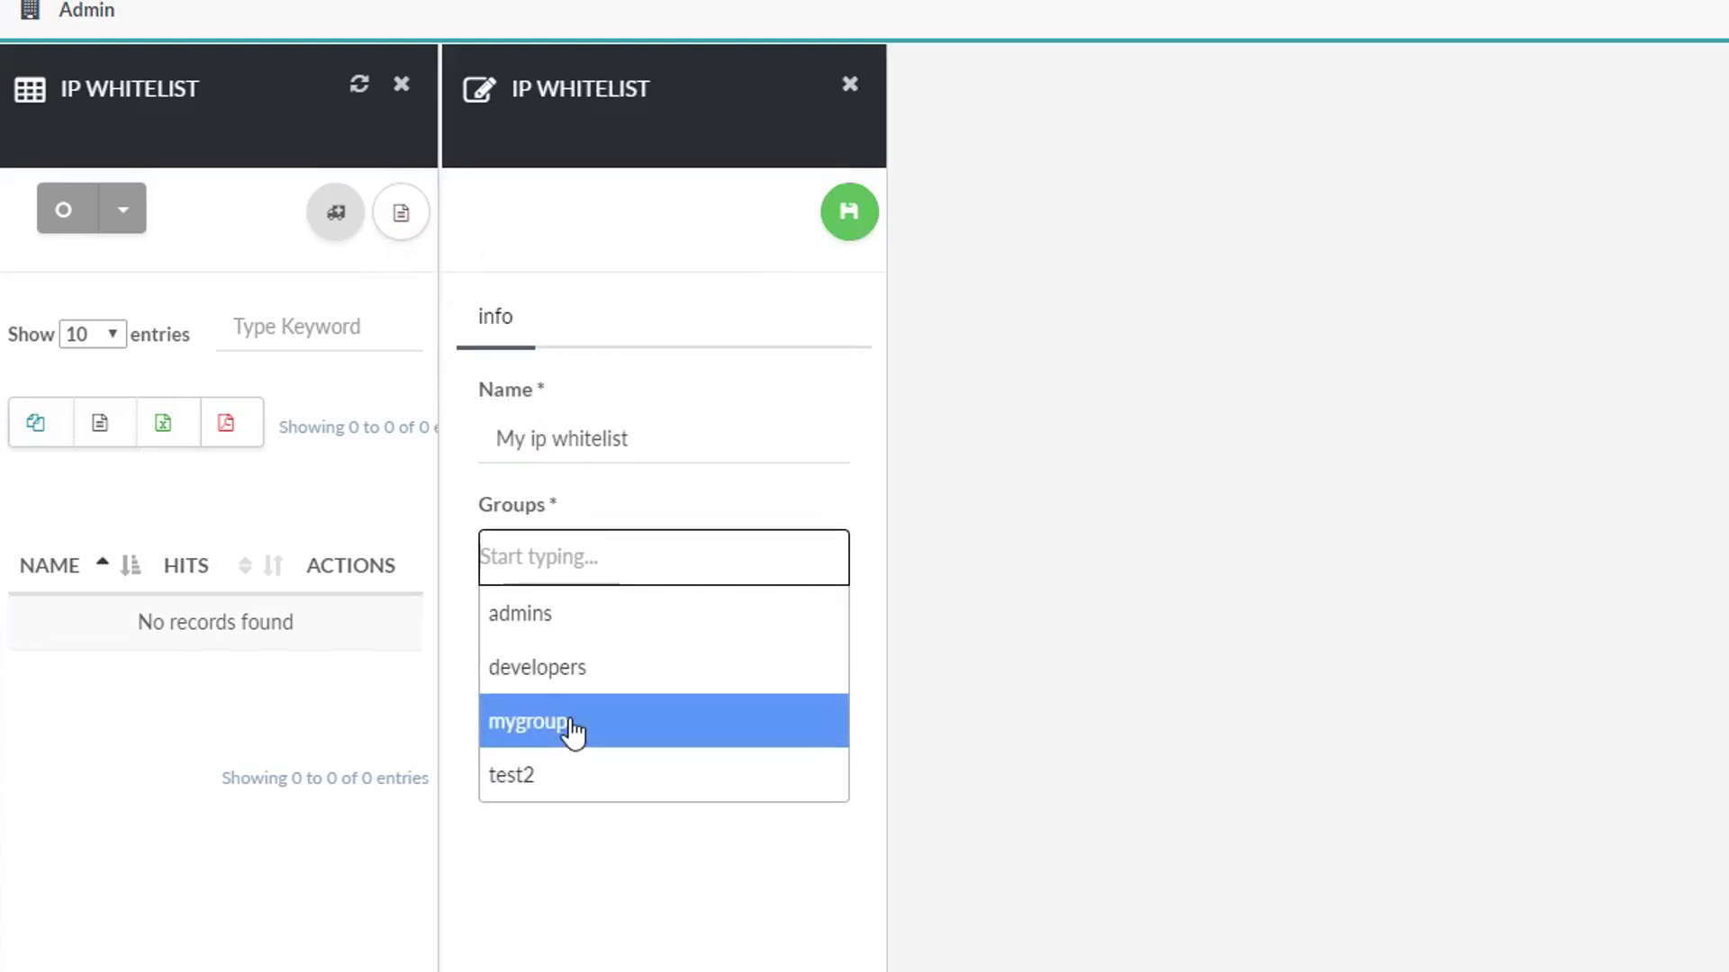
left_click(572, 726)
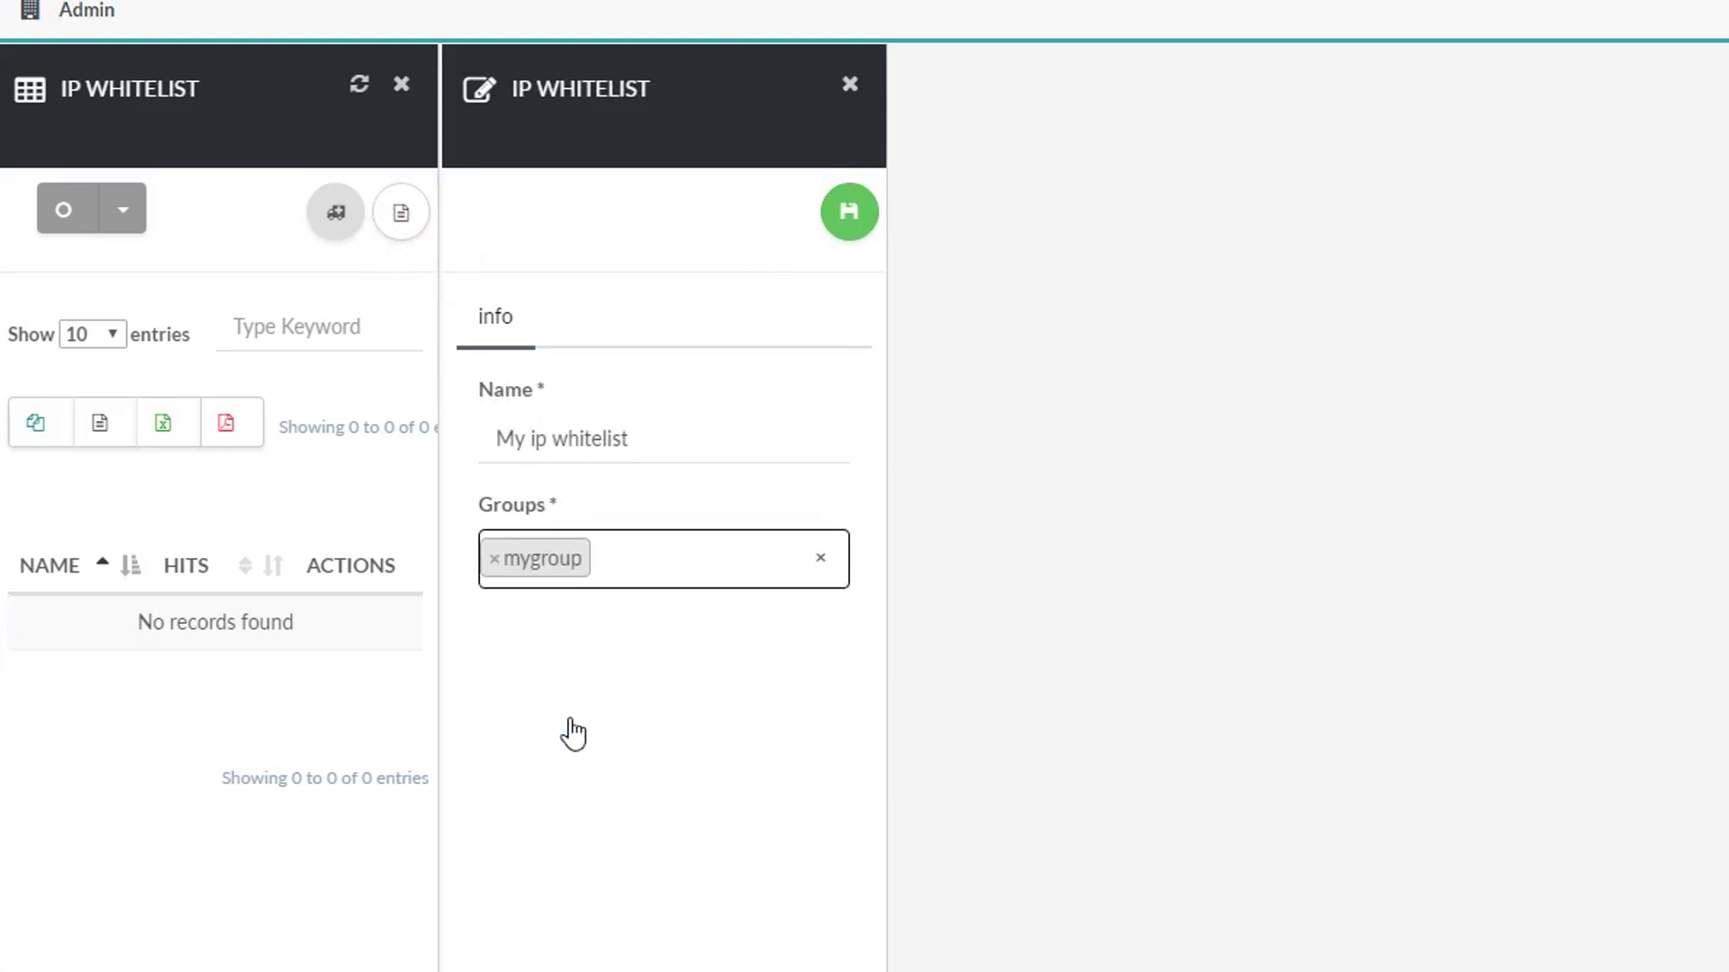